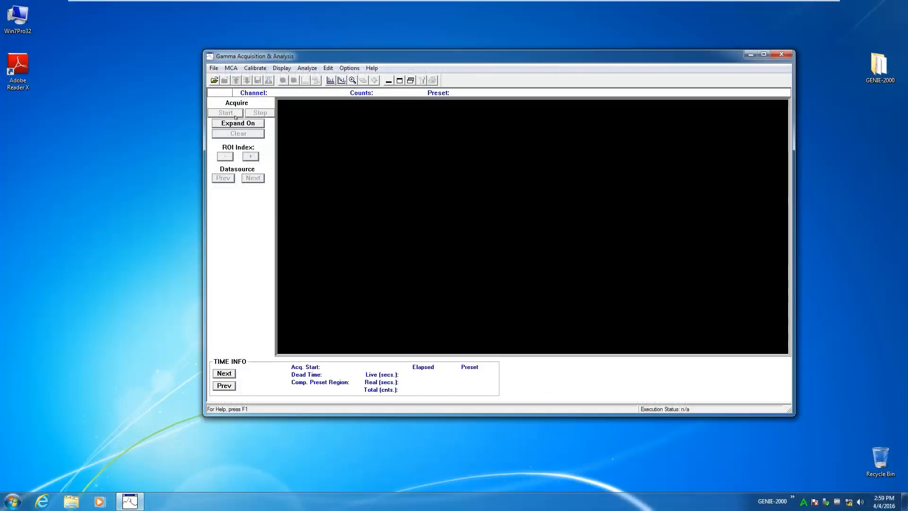
# Step: Open the local detector DET1234 as the datasource
pyautogui.click(214, 69)
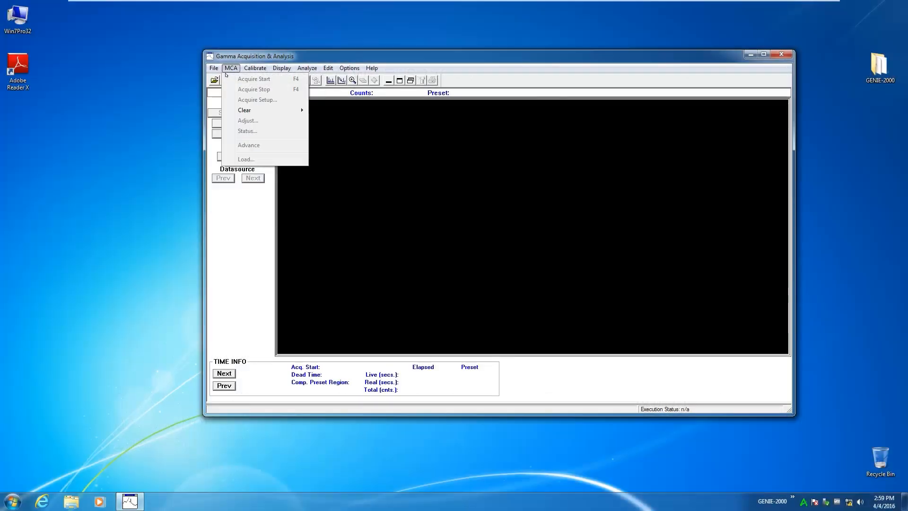
pyautogui.click(231, 79)
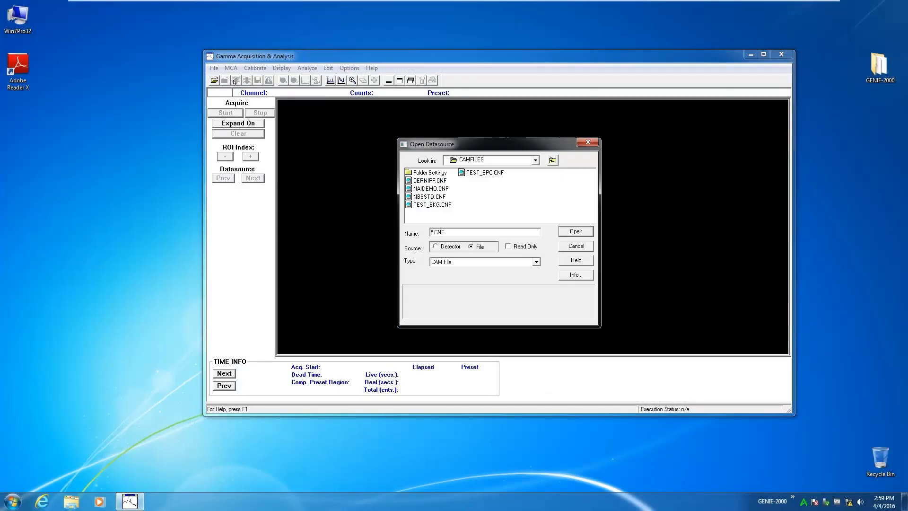
pyautogui.click(450, 246)
pyautogui.click(424, 172)
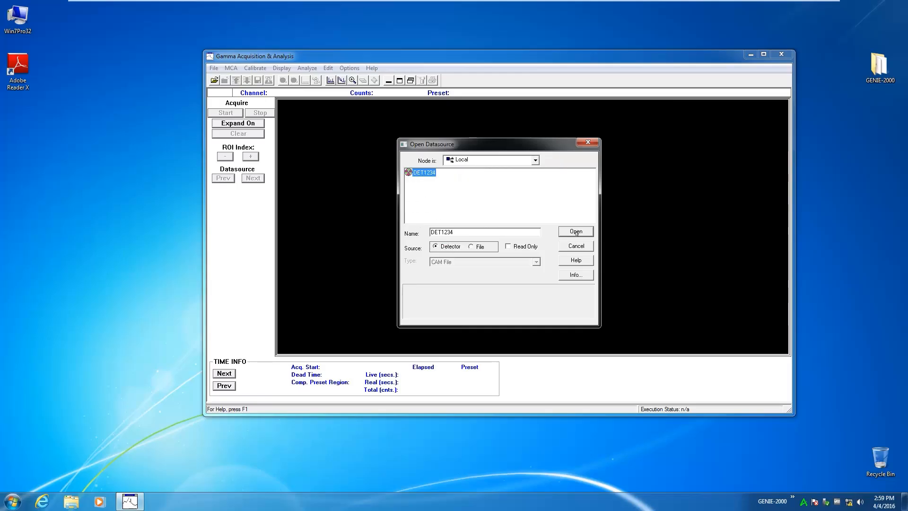
pyautogui.click(576, 232)
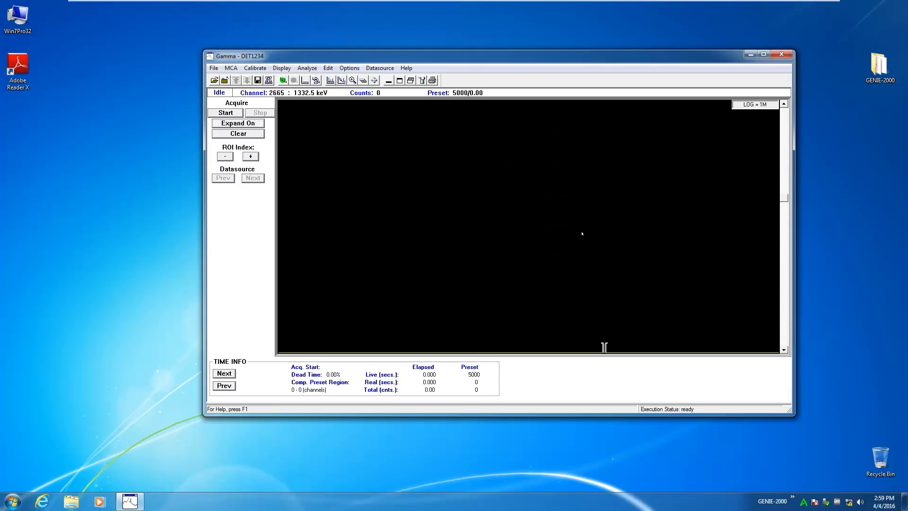
# Step: Clear the detector's spectrum data and set the acquisition preset to a live time of 5000 seconds
pyautogui.click(242, 134)
pyautogui.click(230, 68)
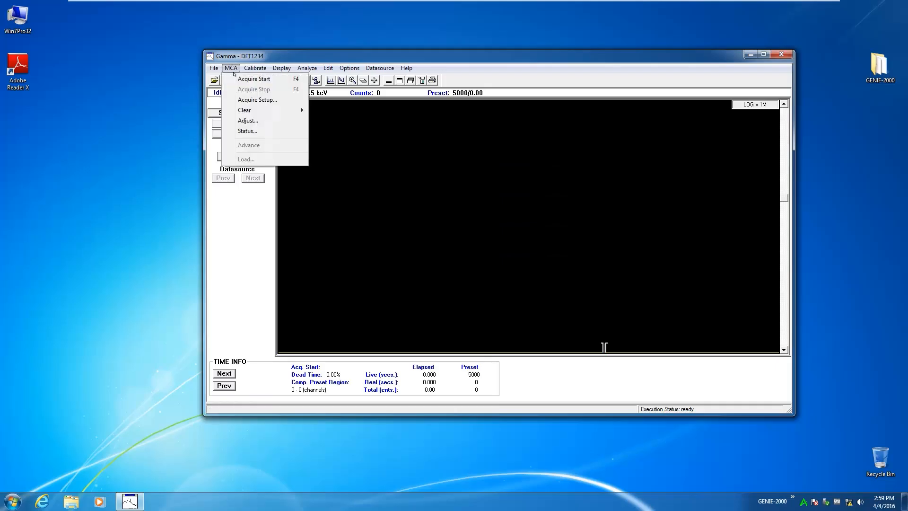
pyautogui.click(249, 100)
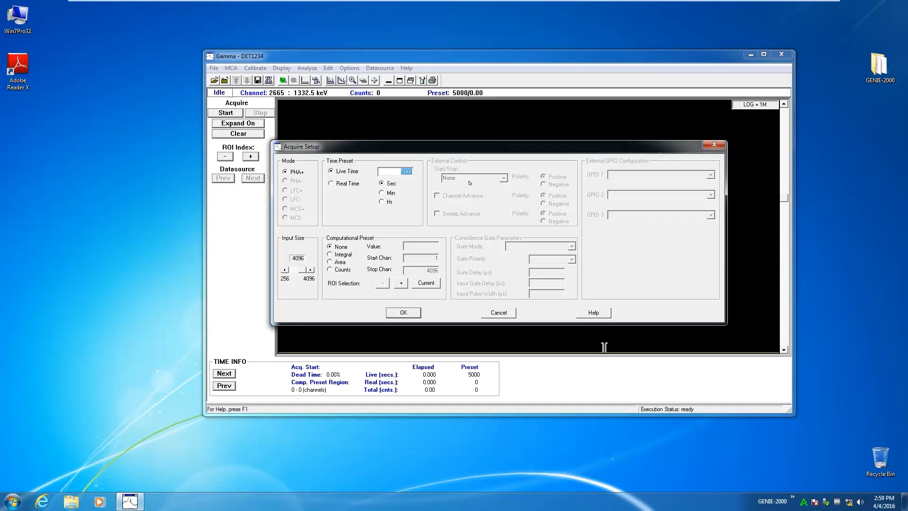
pyautogui.write('5')
pyautogui.click(416, 312)
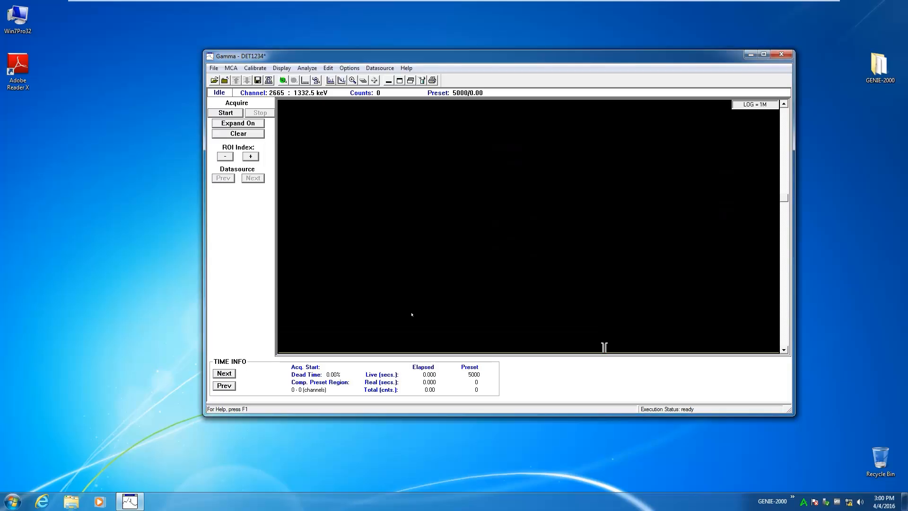
# Step: Configure the calibration setup with an energy calibration tolerance of 1.5 keV and low tail curves
pyautogui.hotkey('alt', 'c')
pyautogui.press('Return')
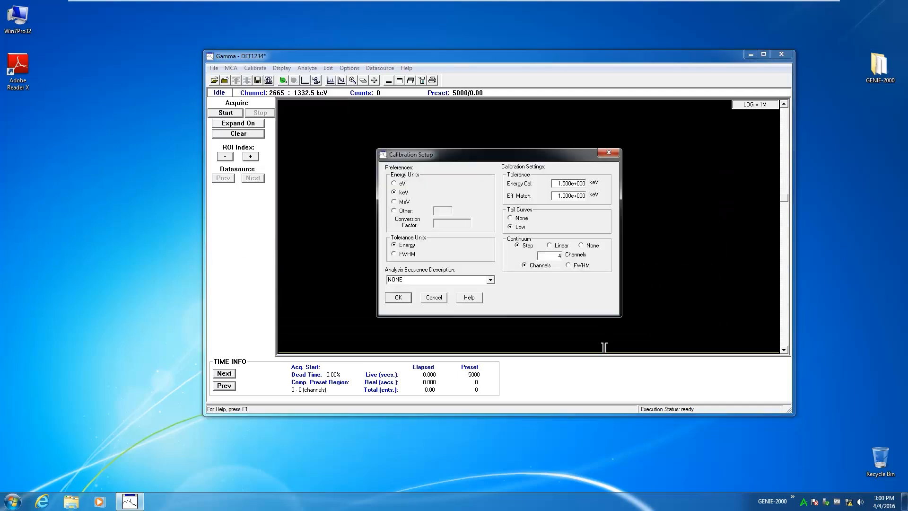
pyautogui.press('Tab')
pyautogui.write('1.5')
pyautogui.press('Tab')
pyautogui.click(521, 227)
pyautogui.click(388, 300)
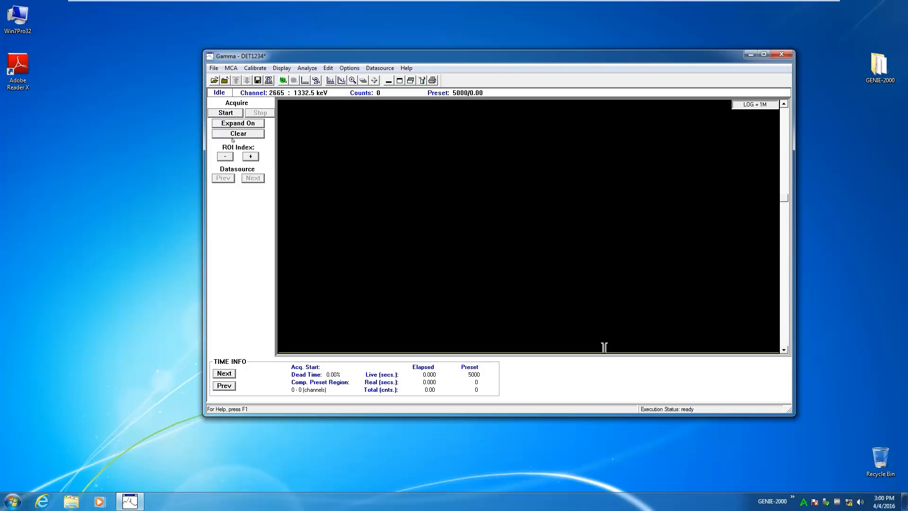
# Step: Start acquiring the spectrum and switch the information readout to the marker info
pyautogui.click(226, 113)
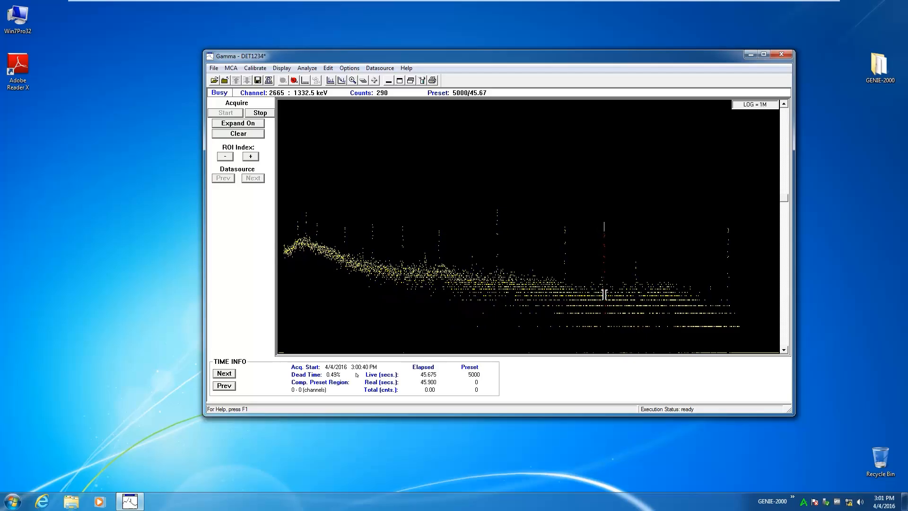
pyautogui.click(225, 374)
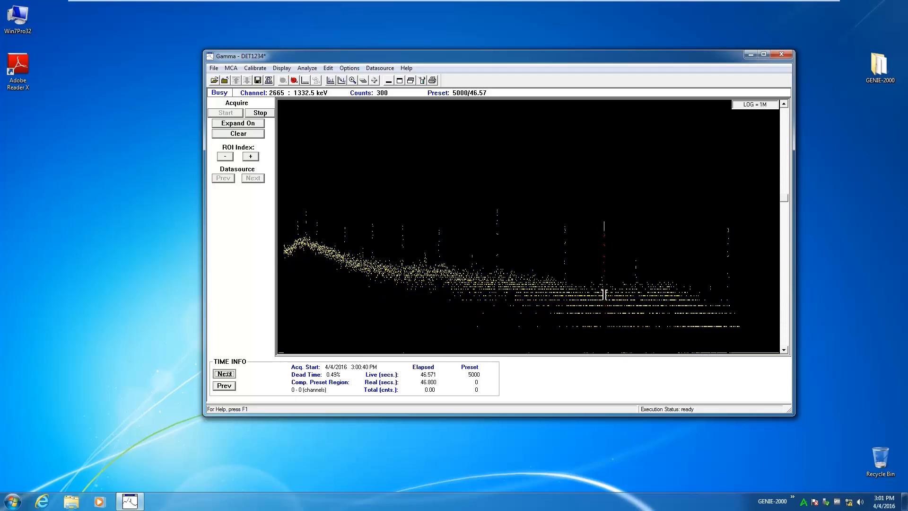
pyautogui.click(225, 373)
pyautogui.click(225, 373)
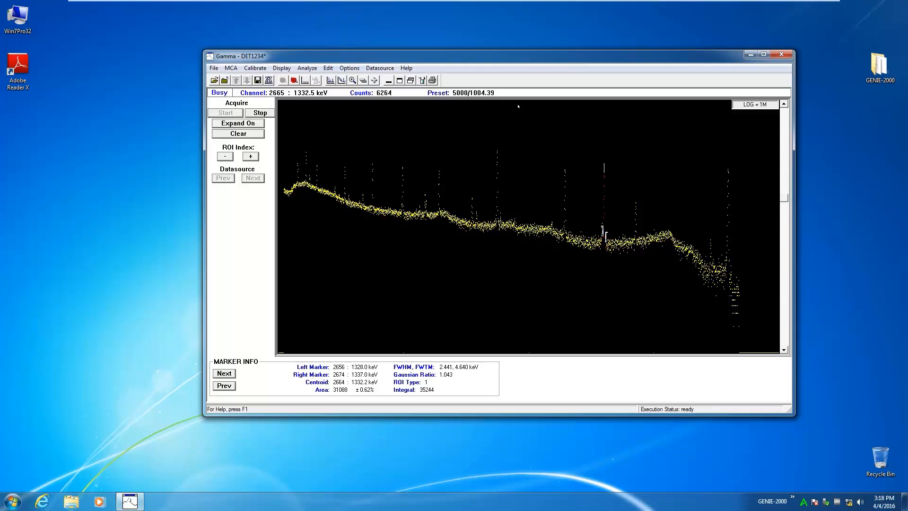
# Step: Stop the spectrum acquisition
pyautogui.click(258, 113)
pyautogui.click(258, 114)
pyautogui.click(259, 114)
# Step: Start a full energy calibration from the certificate file NBSSTD.CTF and move its dialog clear of the spectrum
pyautogui.click(255, 68)
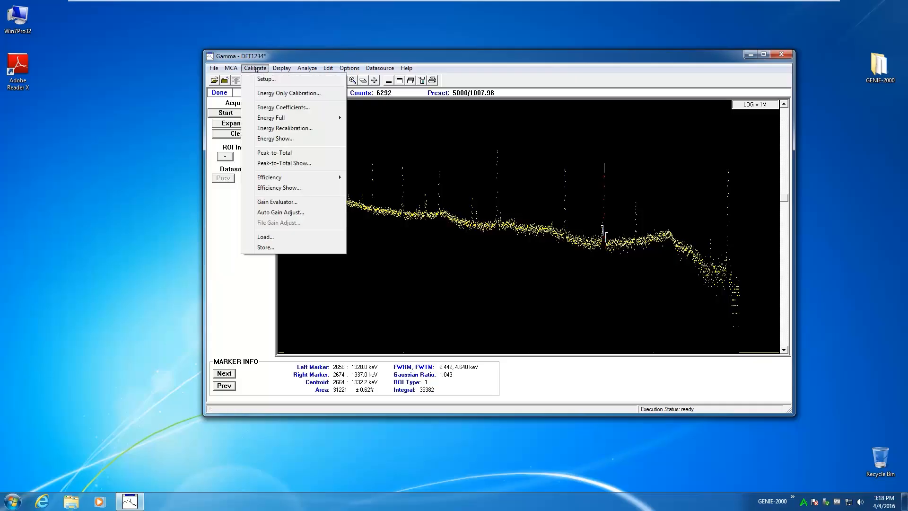
pyautogui.moveTo(278, 118)
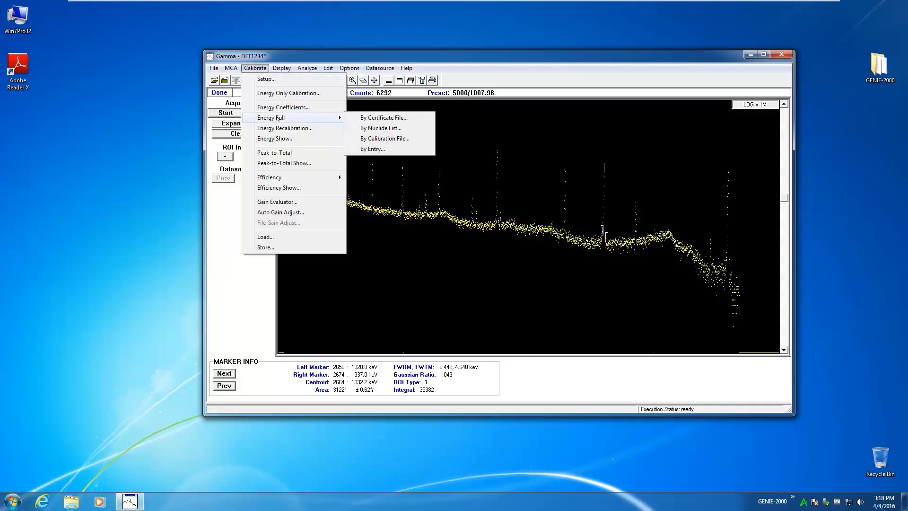
pyautogui.click(370, 117)
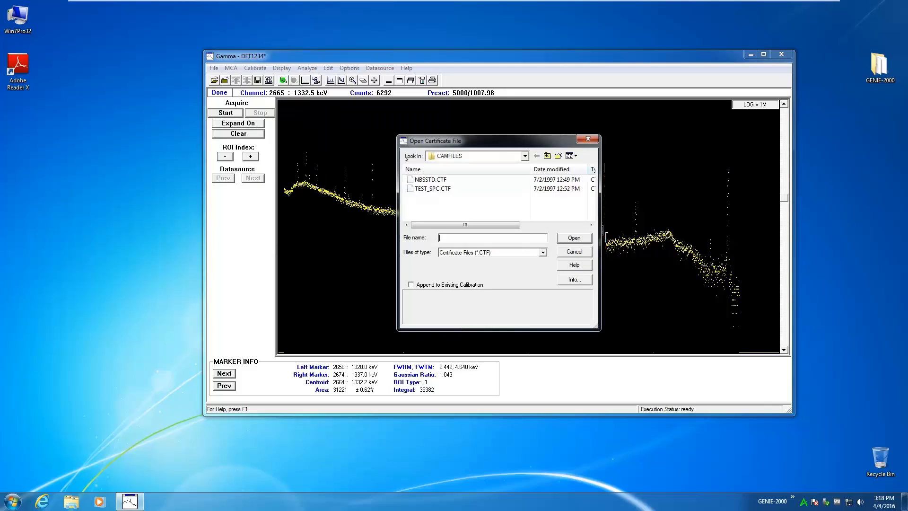
pyautogui.click(430, 180)
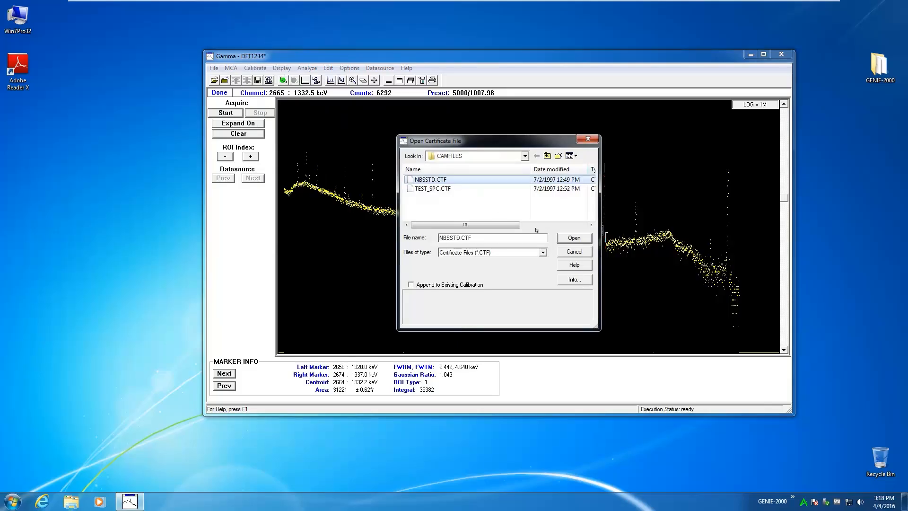
pyautogui.click(576, 241)
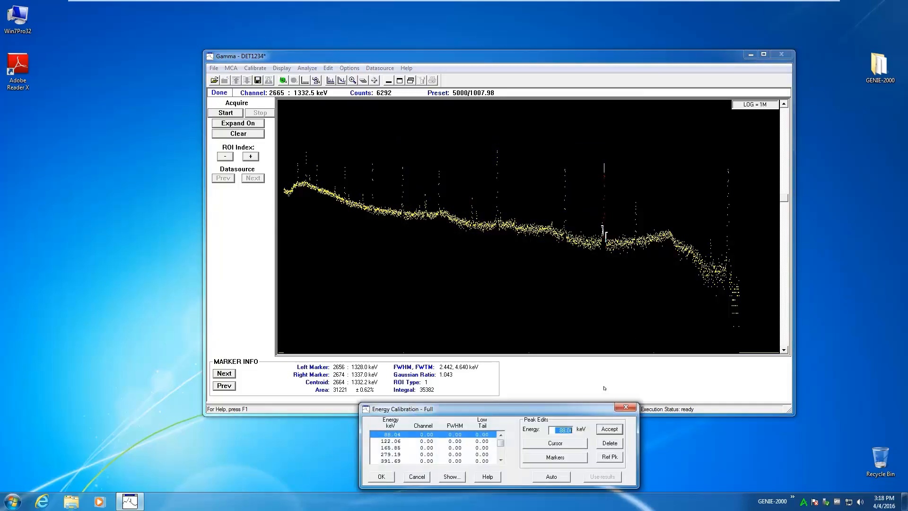
pyautogui.moveTo(585, 408); pyautogui.dragTo(734, 328)
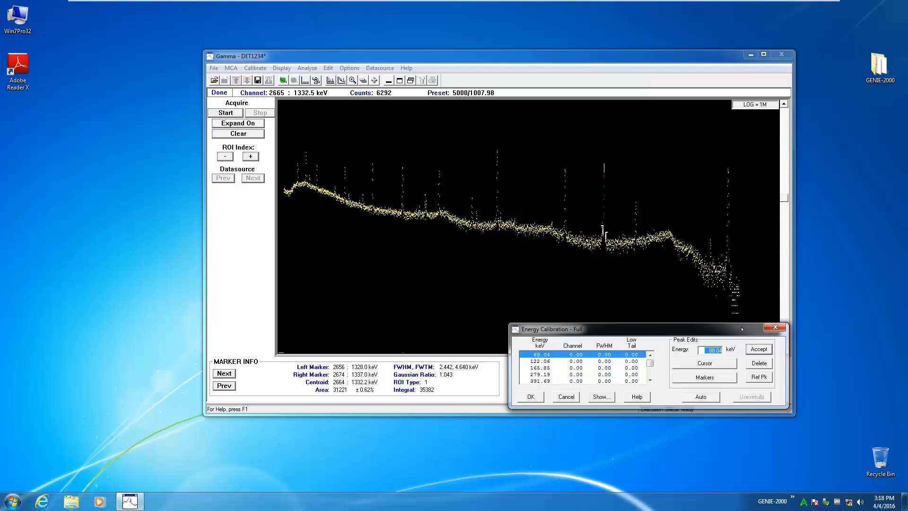
# Step: Expand the low-energy end of the spectrum and assign the 88.04 keV energy to the peak at channel 156
pyautogui.click(333, 178)
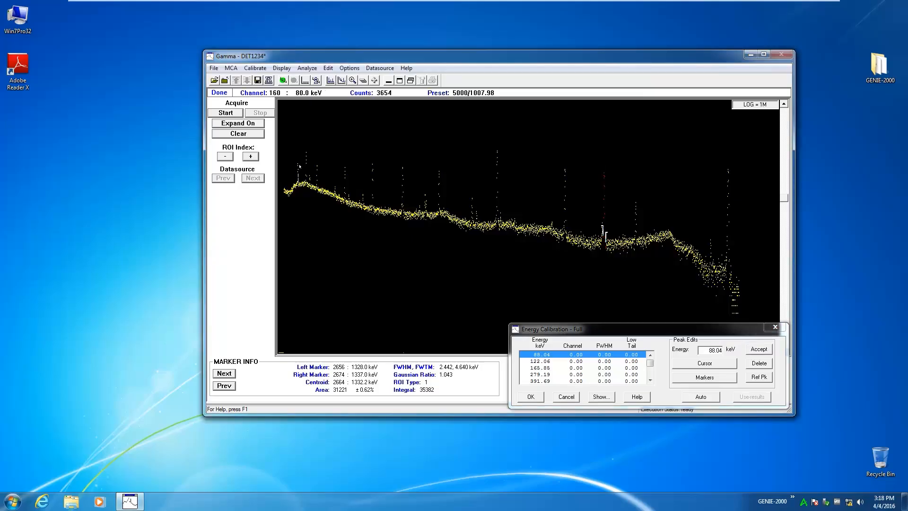
pyautogui.click(251, 124)
pyautogui.moveTo(687, 306); pyautogui.dragTo(295, 302)
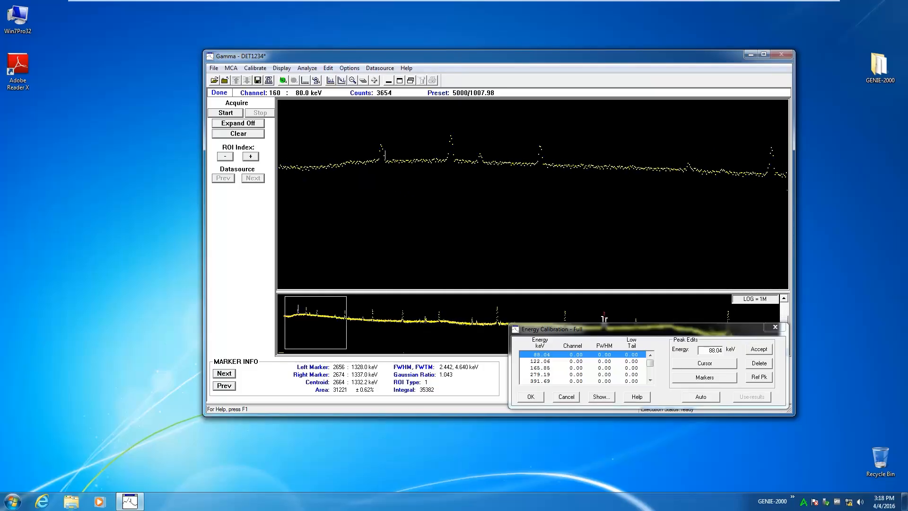
pyautogui.click(389, 145)
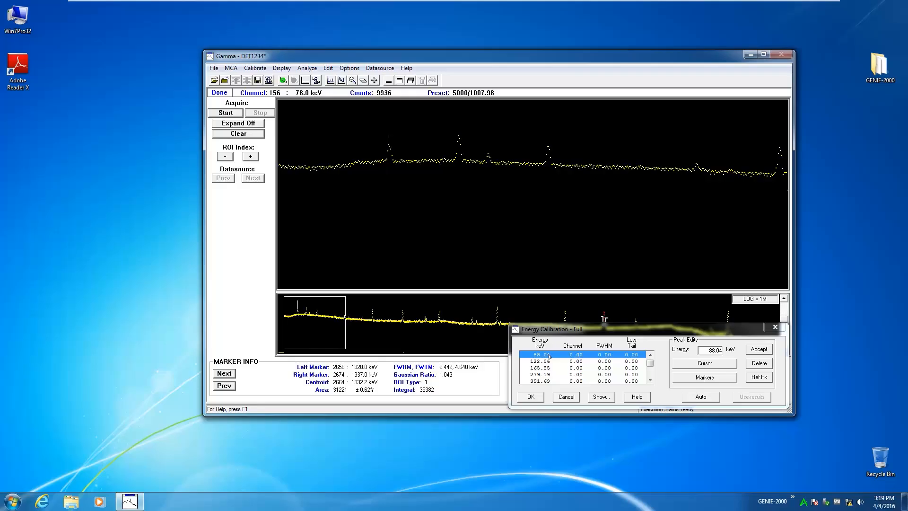
pyautogui.click(710, 364)
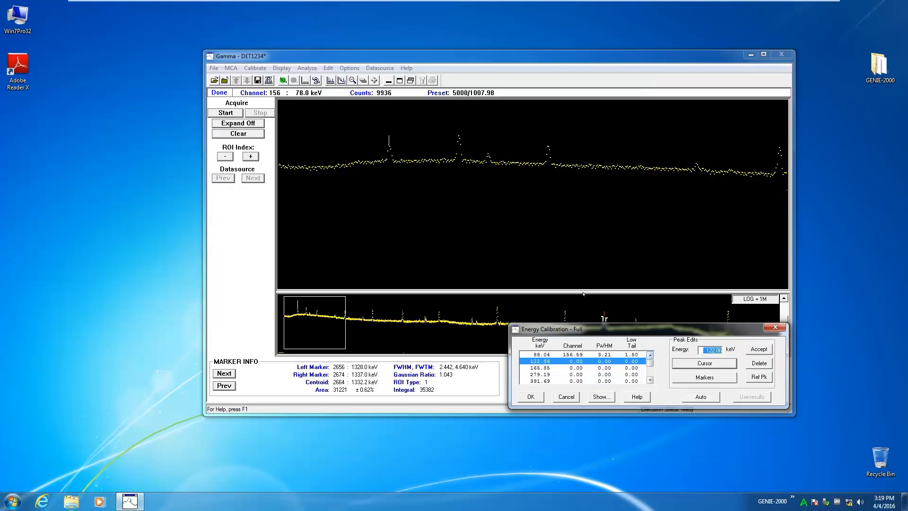
# Step: Assign the 898.02 keV certificate energy to the tall mid-spectrum peak at channel 1789
pyautogui.click(650, 381)
pyautogui.click(651, 381)
pyautogui.click(651, 381)
pyautogui.click(650, 381)
pyautogui.click(556, 375)
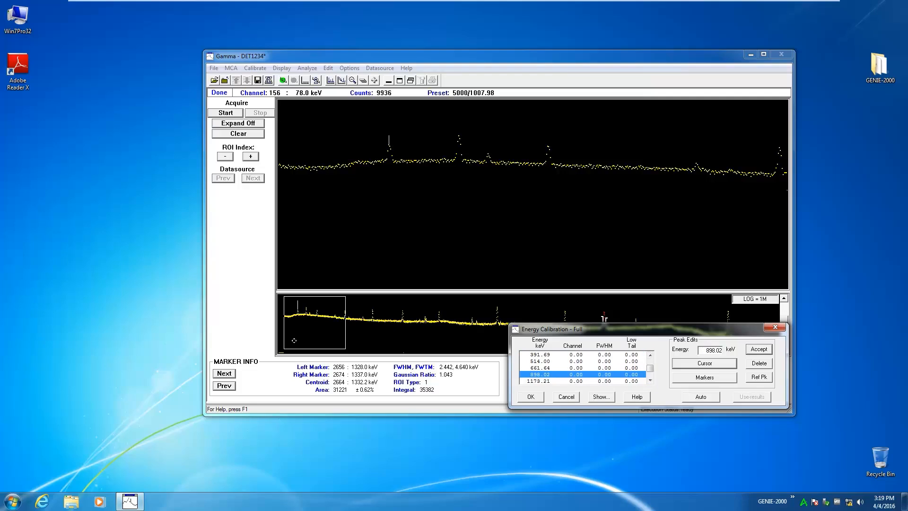
pyautogui.moveTo(300, 328); pyautogui.dragTo(542, 331)
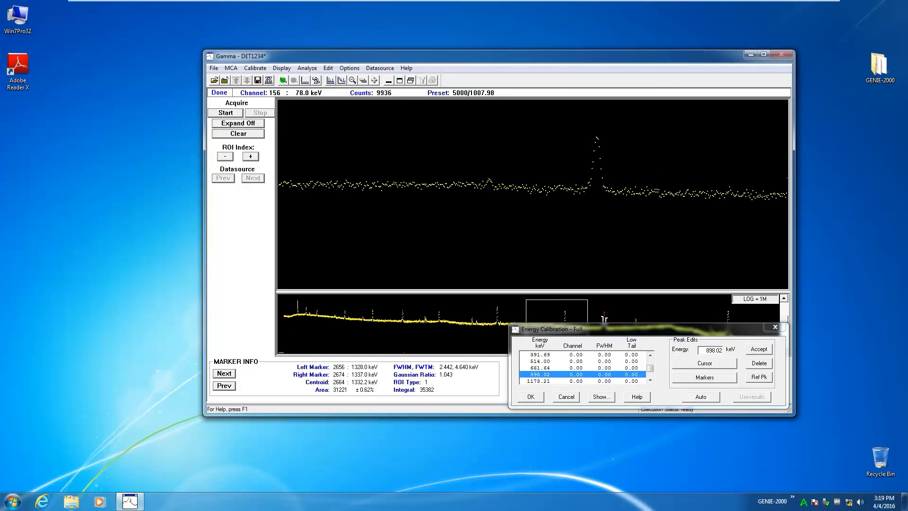
pyautogui.click(596, 138)
pyautogui.moveTo(522, 304); pyautogui.dragTo(472, 305)
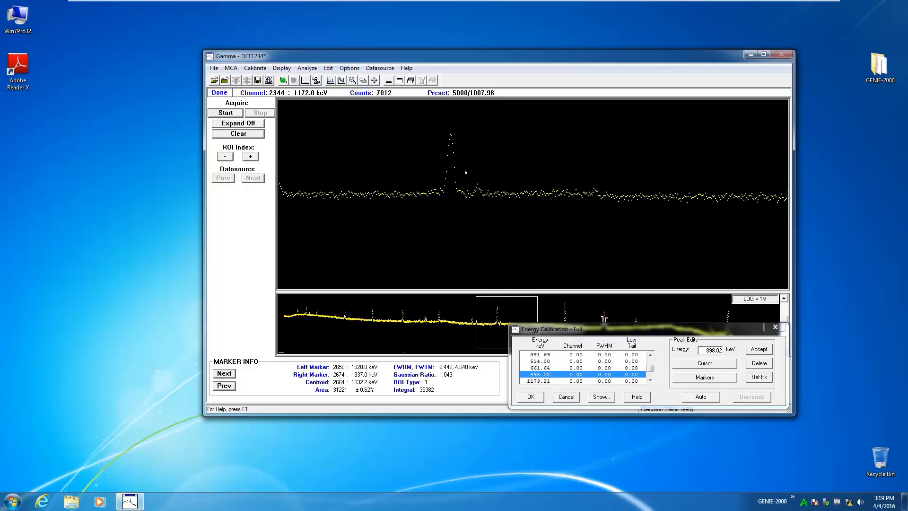
pyautogui.click(451, 134)
pyautogui.press('Left')
pyautogui.click(717, 363)
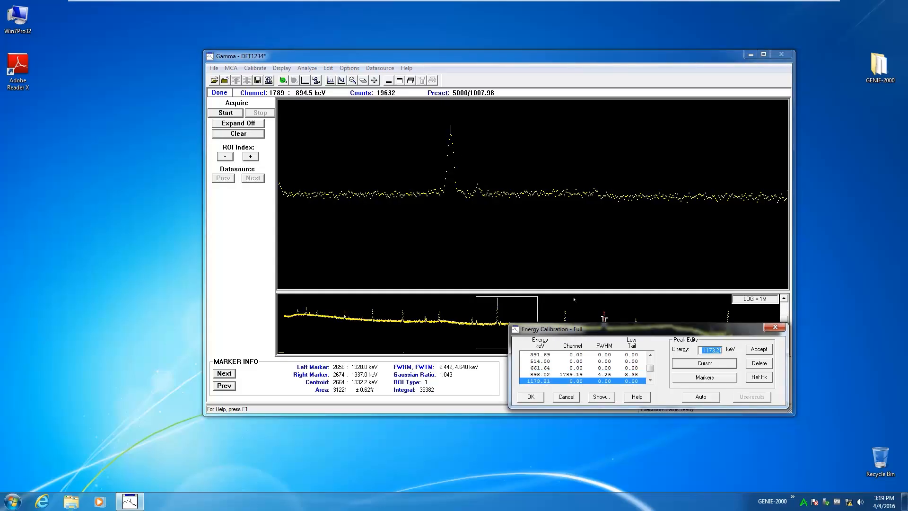
# Step: Assign the 1836.01 keV certificate energy to the large high-energy peak at channel 3680
pyautogui.scroll(-2, 558, 373)
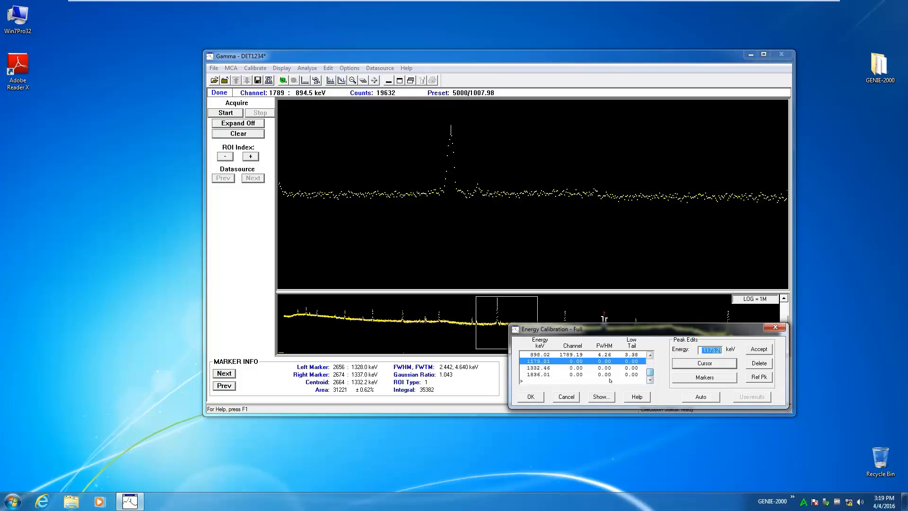
pyautogui.click(547, 375)
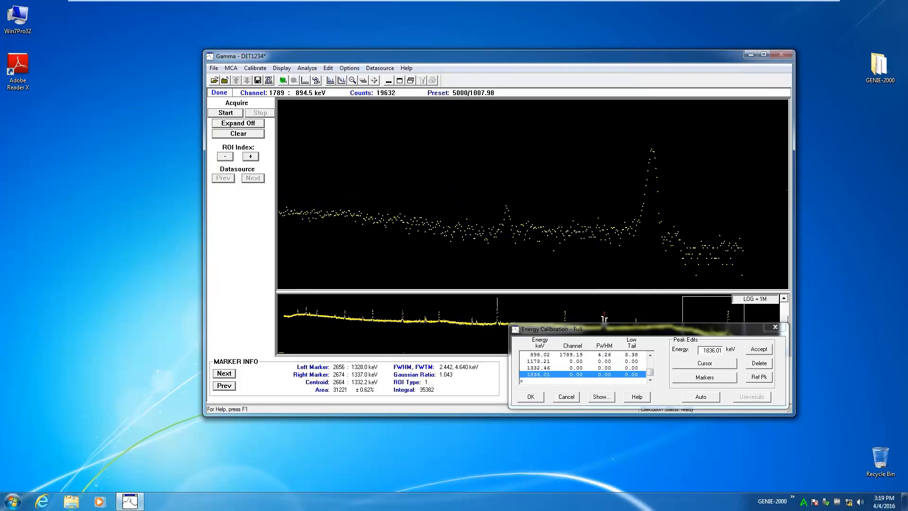
pyautogui.click(652, 150)
pyautogui.click(713, 364)
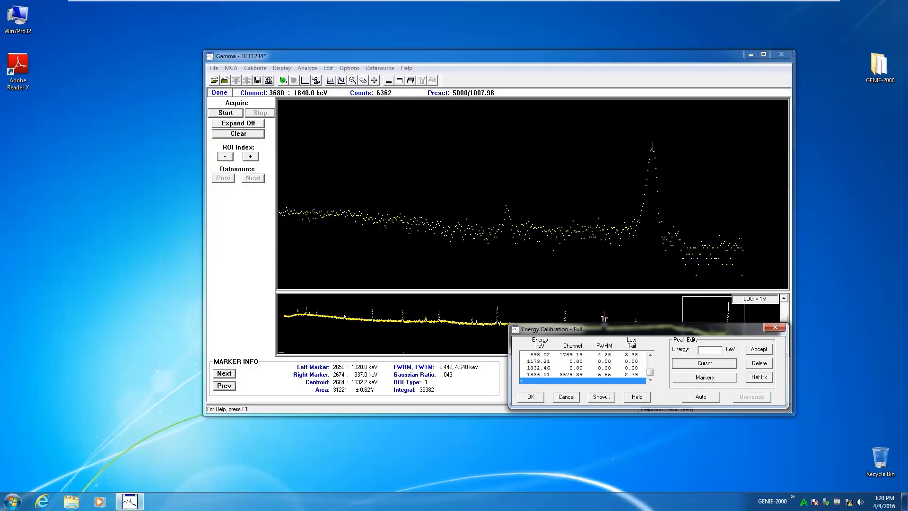
# Step: Show the energy calibration curve, raise its polynomial order by one and accept the curve
pyautogui.click(599, 397)
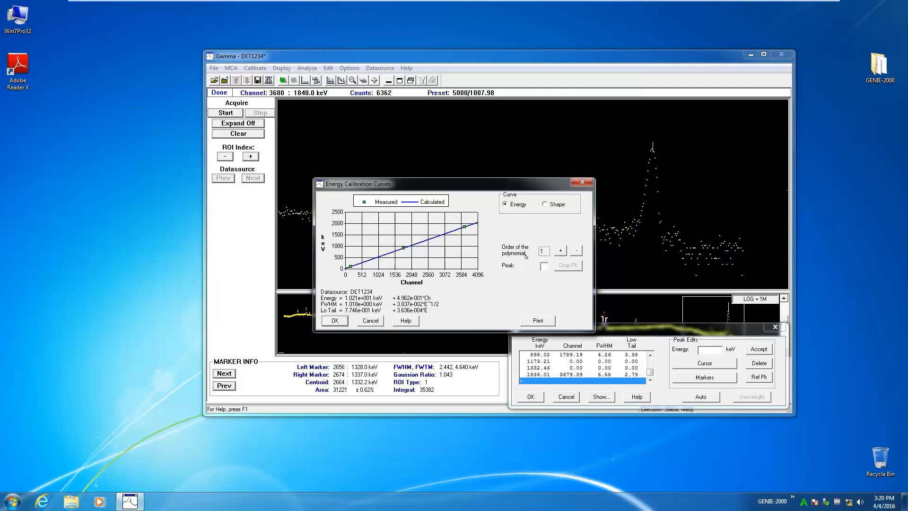
pyautogui.click(560, 251)
pyautogui.press('Return')
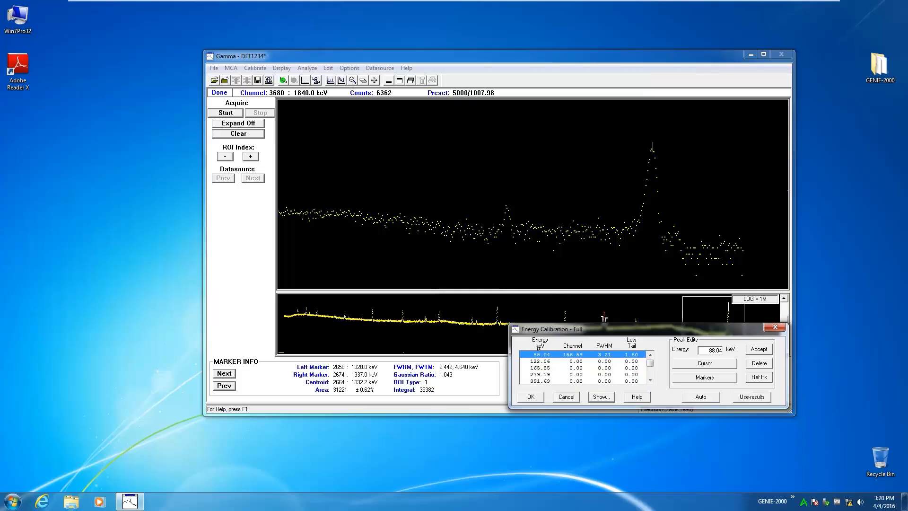
# Step: Automatically match the remaining certificate energies to their peaks and review the full calibration peak list through 1836.01 keV
pyautogui.click(699, 398)
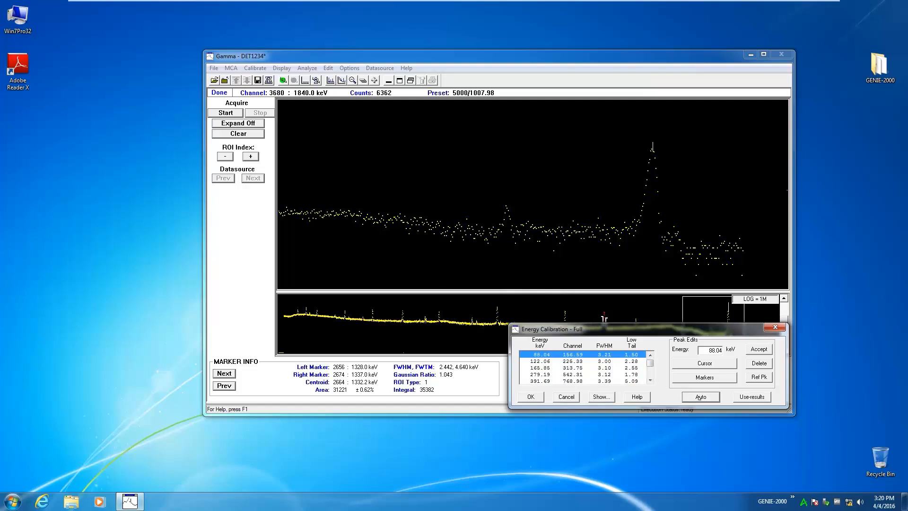
pyautogui.click(650, 381)
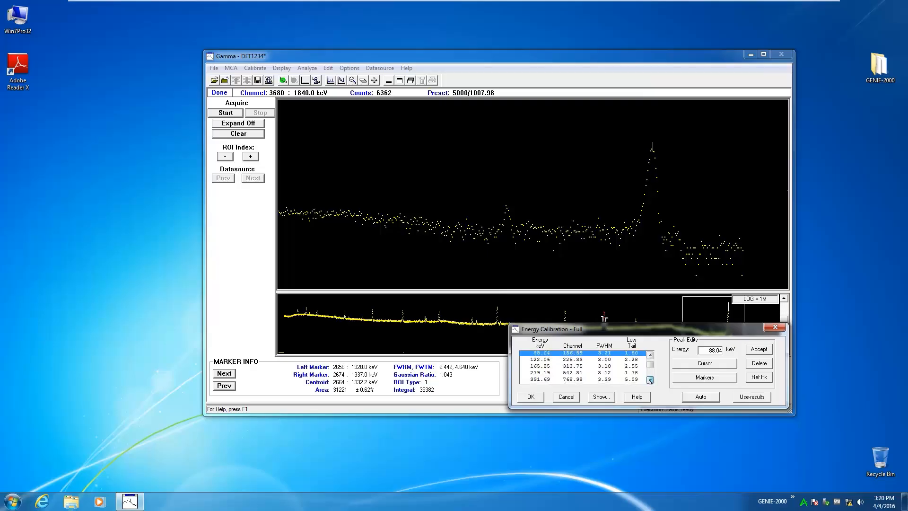
pyautogui.click(649, 381)
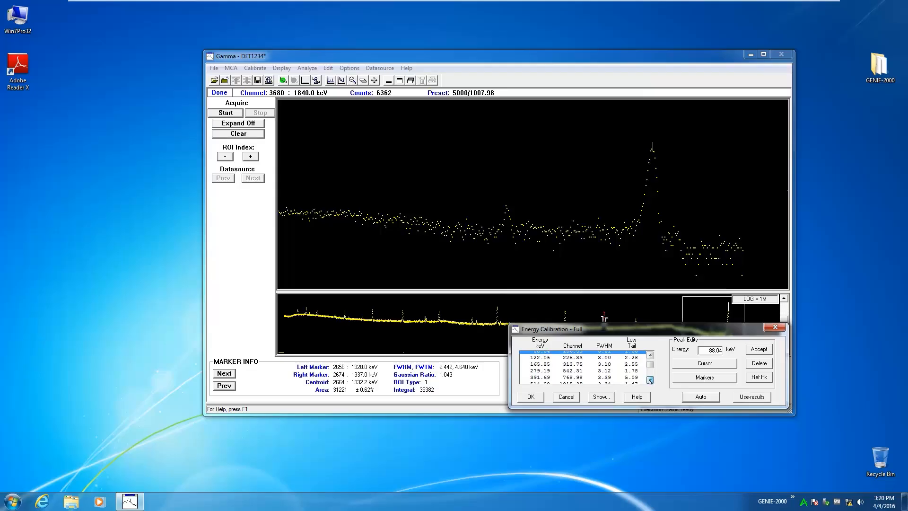
pyautogui.click(650, 381)
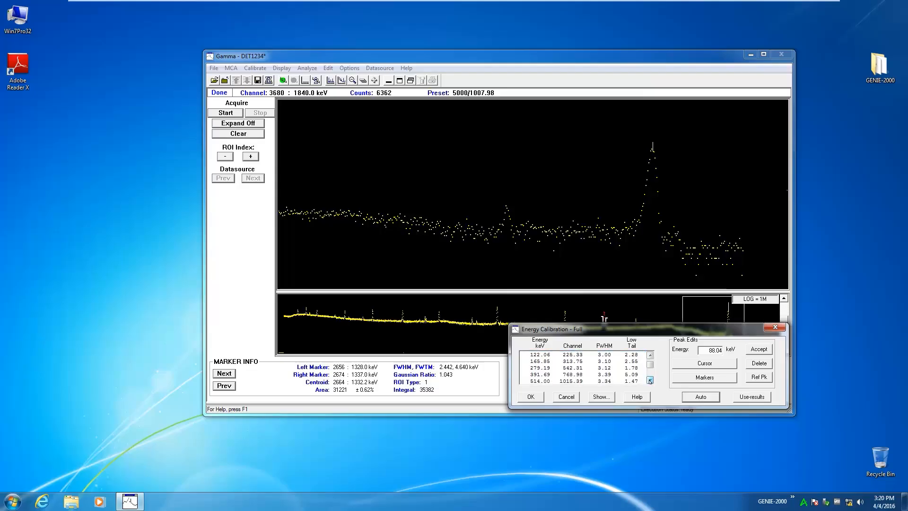
pyautogui.click(649, 381)
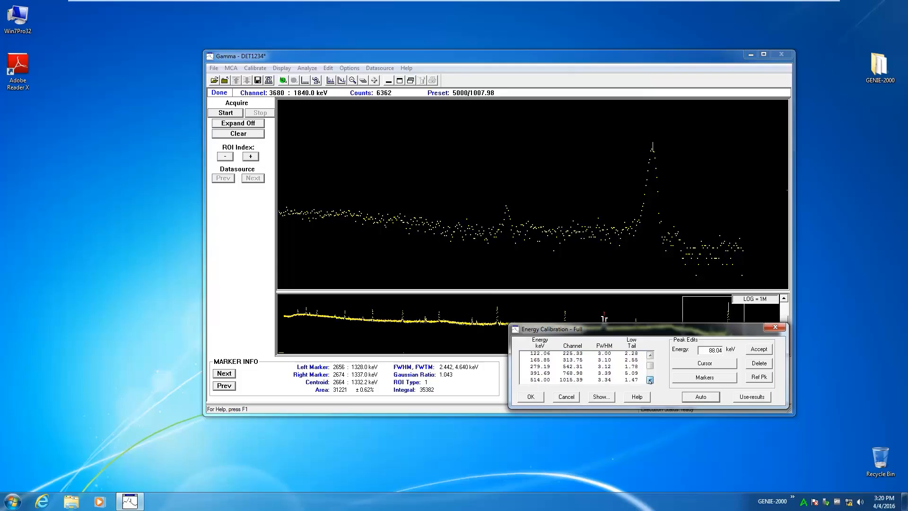
pyautogui.click(650, 381)
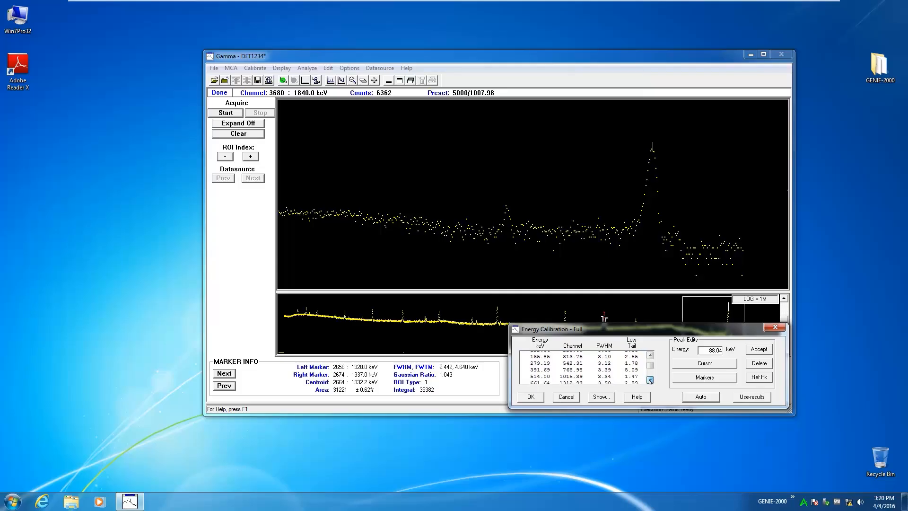
pyautogui.click(650, 381)
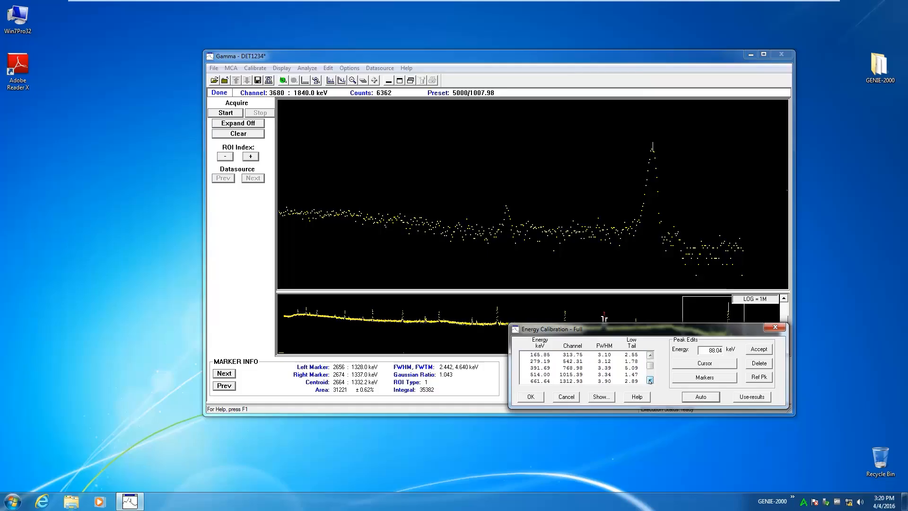
pyautogui.click(650, 381)
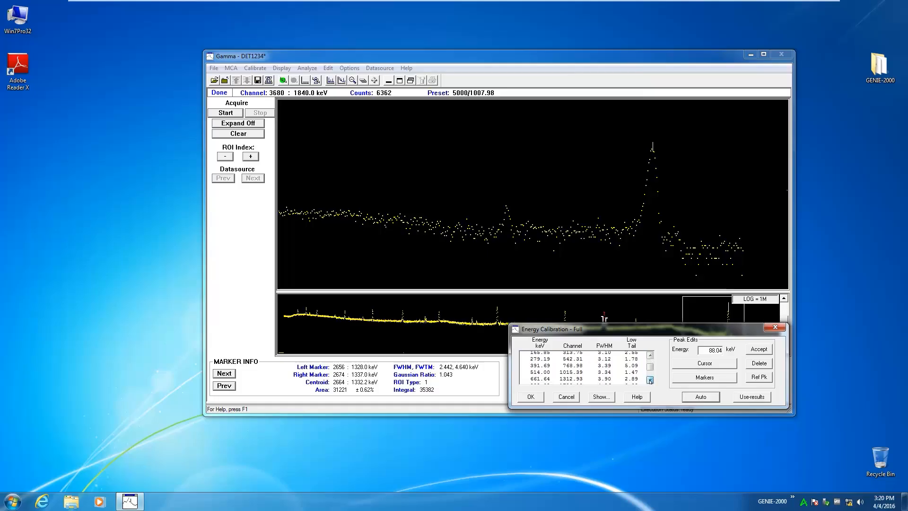
pyautogui.click(650, 381)
pyautogui.click(650, 381)
pyautogui.click(649, 381)
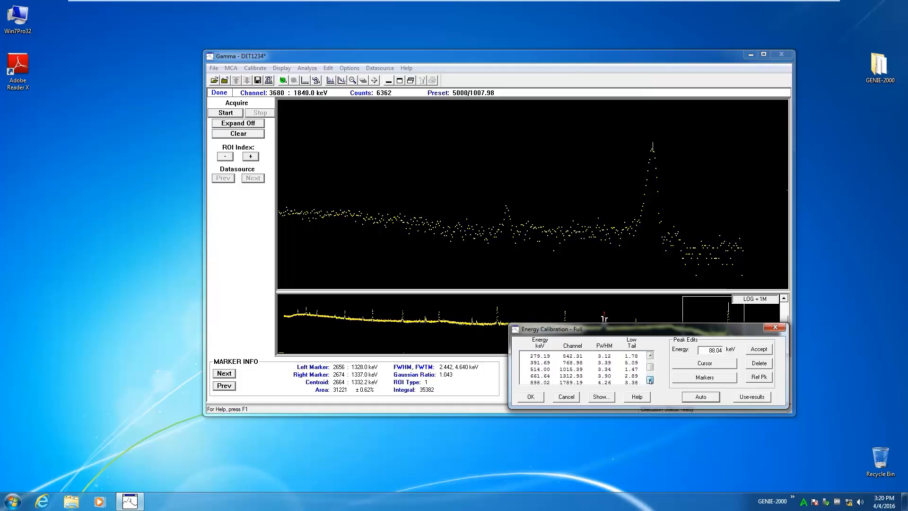
pyautogui.click(649, 381)
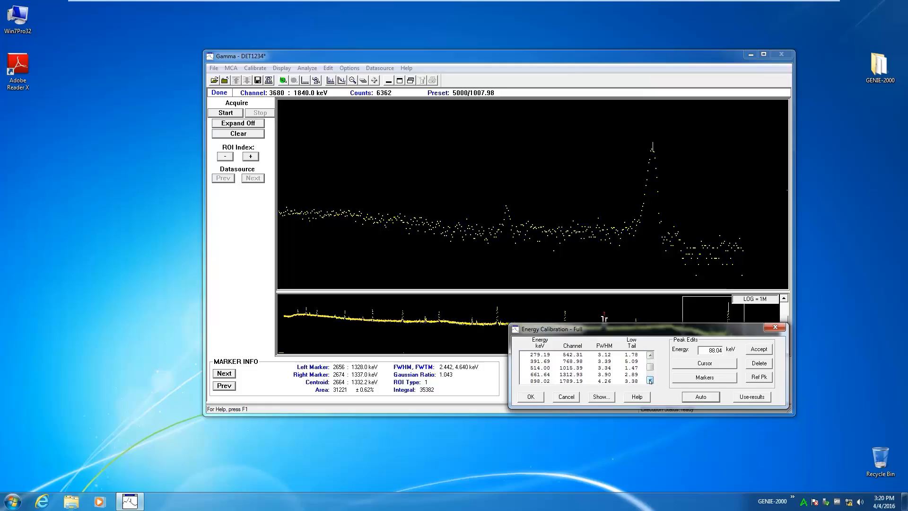
pyautogui.click(650, 381)
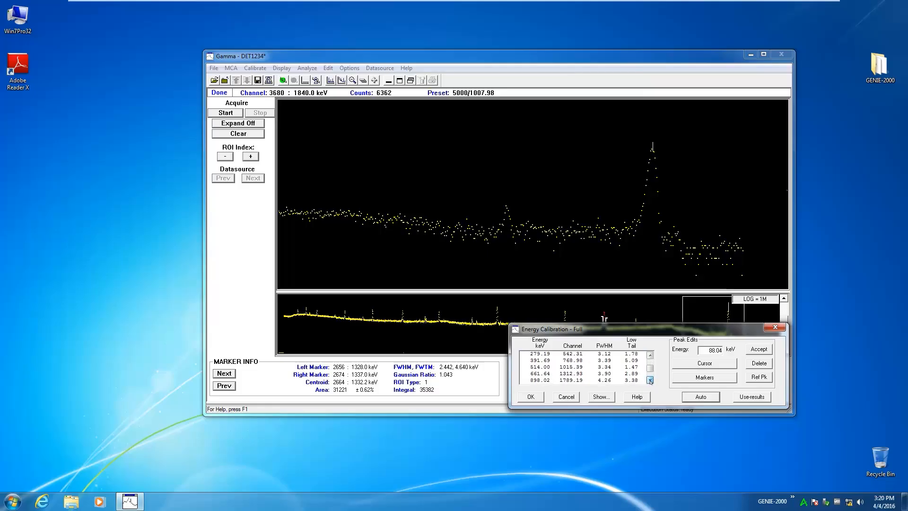
pyautogui.click(650, 381)
pyautogui.click(649, 381)
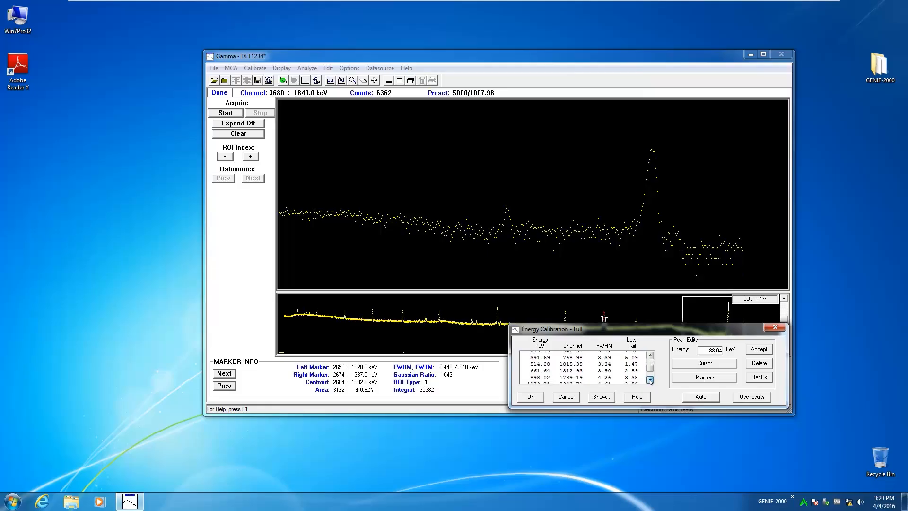
pyautogui.click(650, 381)
pyautogui.click(649, 381)
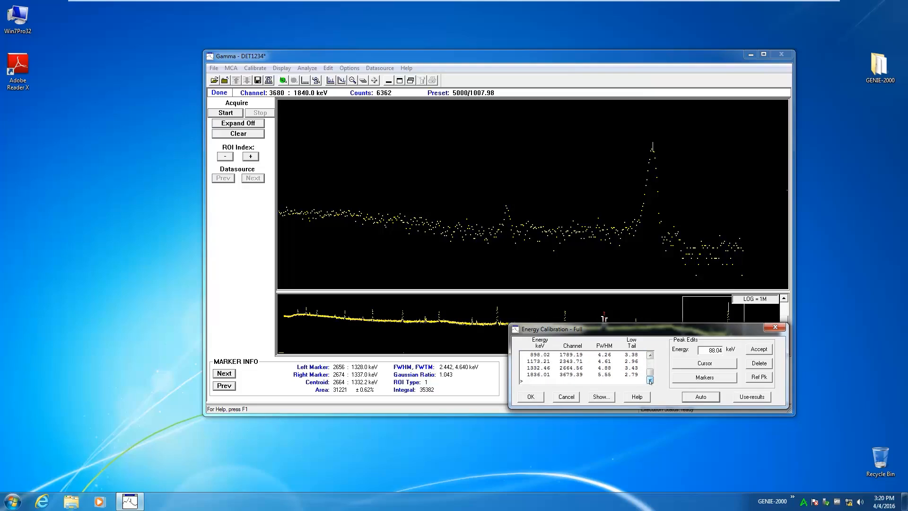
pyautogui.click(650, 381)
# Step: Show the energy calibration curve, switch to the shape curve for FWHM and low tail, and accept the curves
pyautogui.click(599, 397)
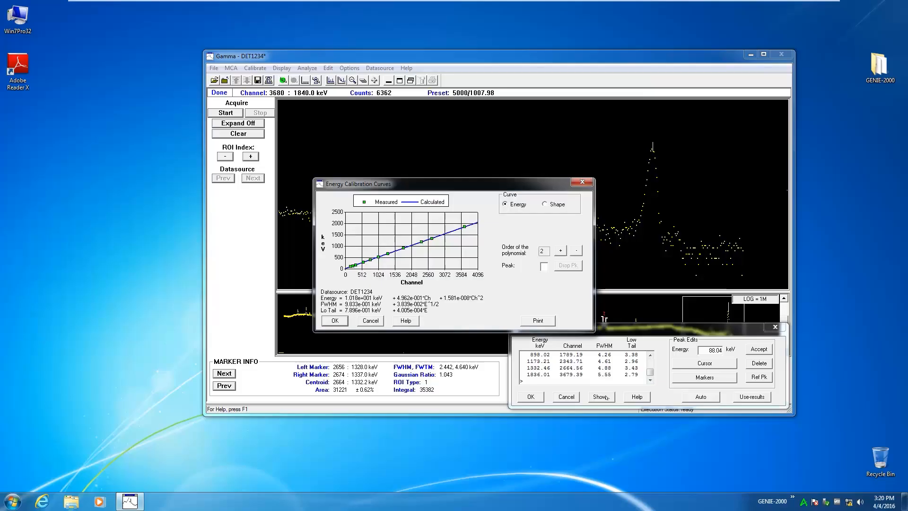
pyautogui.click(545, 204)
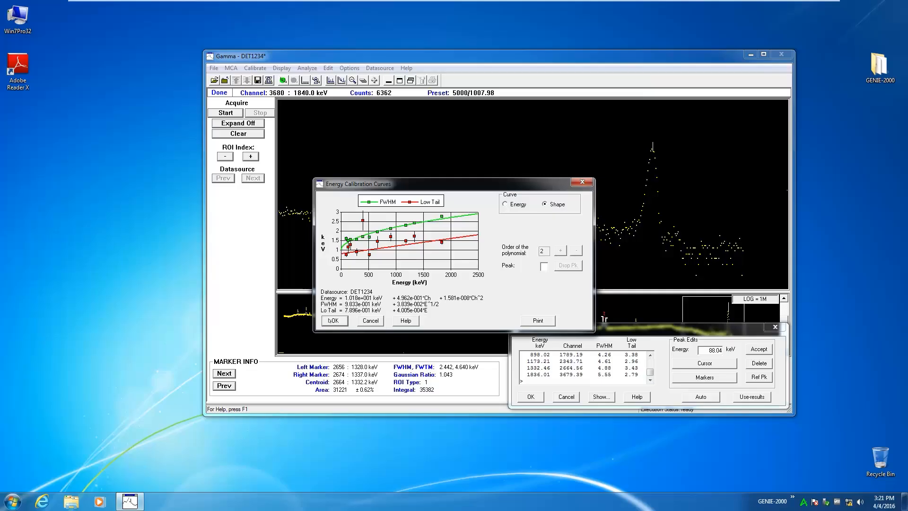
pyautogui.click(329, 321)
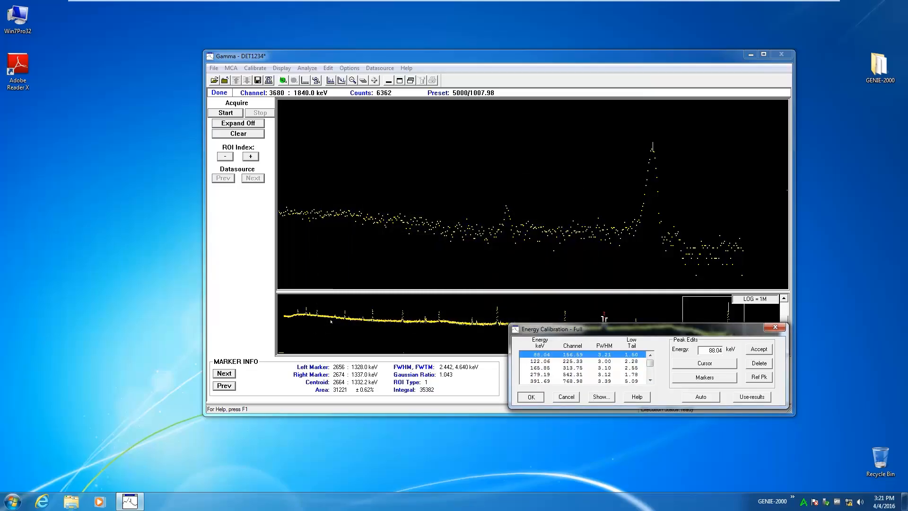
# Step: Accept the full energy calibration and save it to the detector datasource
pyautogui.click(531, 396)
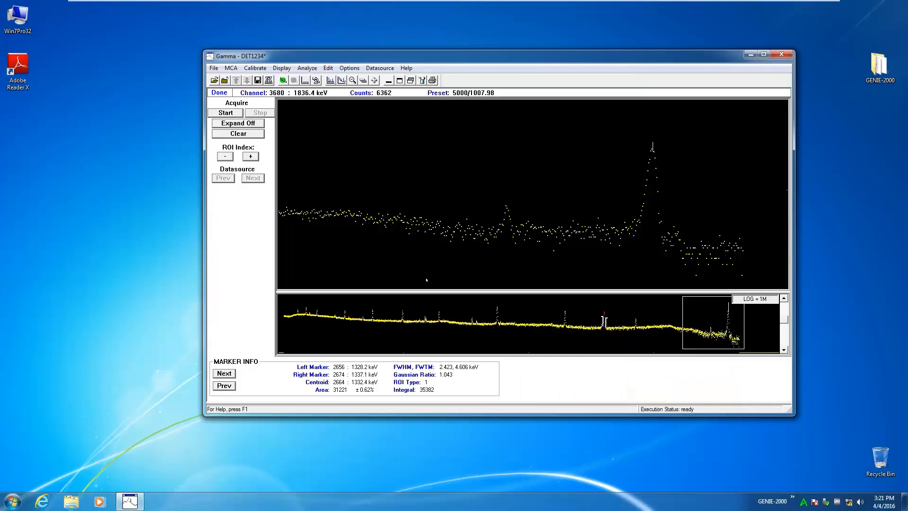
pyautogui.click(213, 67)
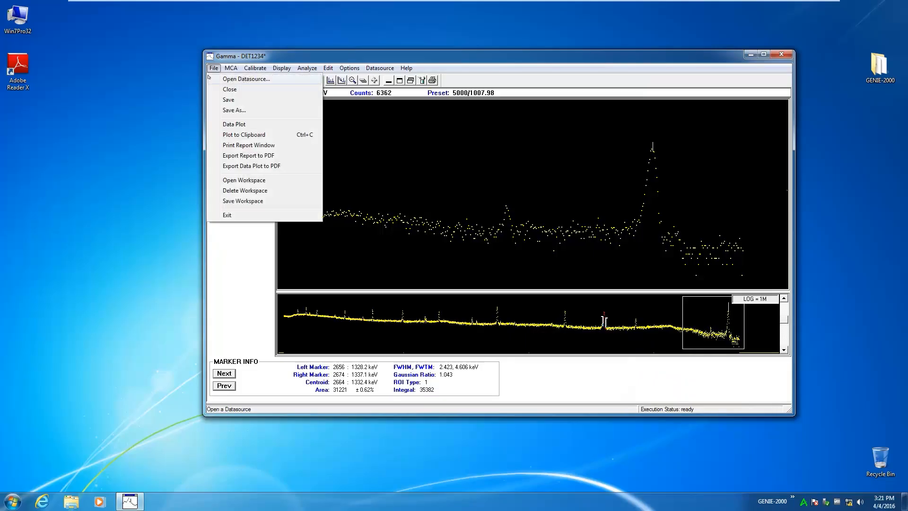
pyautogui.click(233, 100)
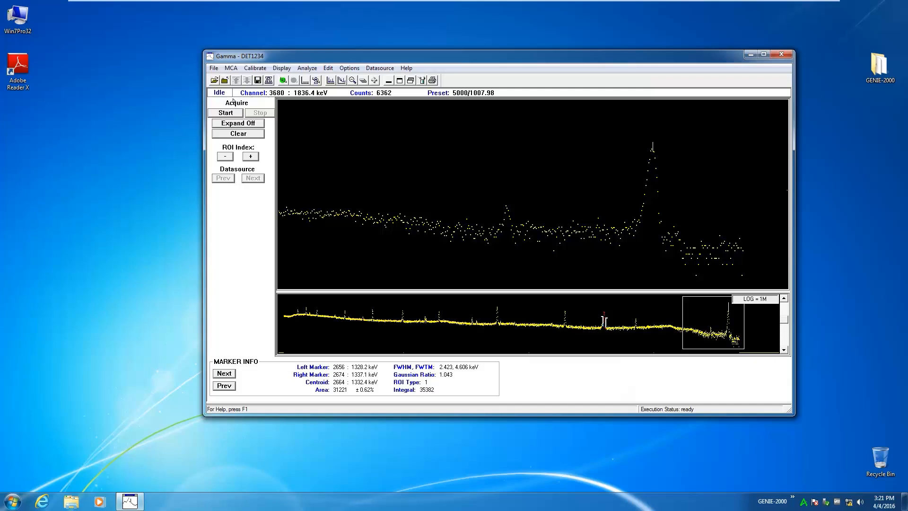
# Step: Cycle the spectrum information pages from the marker info to the calibration info
pyautogui.click(222, 373)
pyautogui.click(223, 373)
pyautogui.click(223, 373)
pyautogui.click(224, 373)
pyautogui.click(222, 373)
# Step: Display the stored energy calibration curve and its shape curve, and close the curves
pyautogui.click(251, 69)
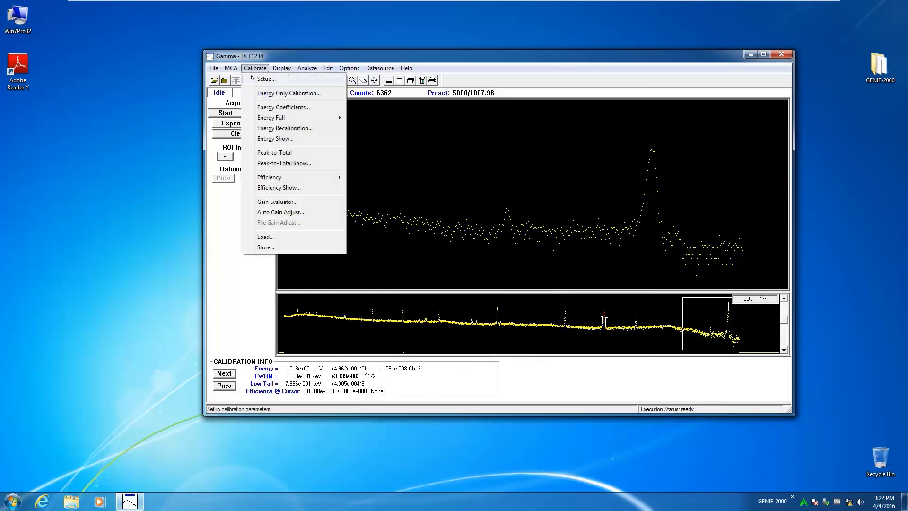
pyautogui.click(275, 139)
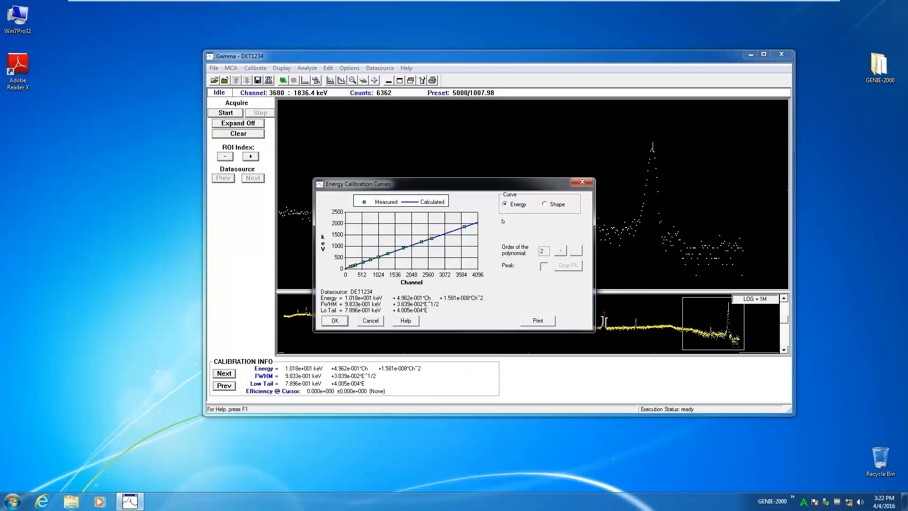
pyautogui.click(552, 203)
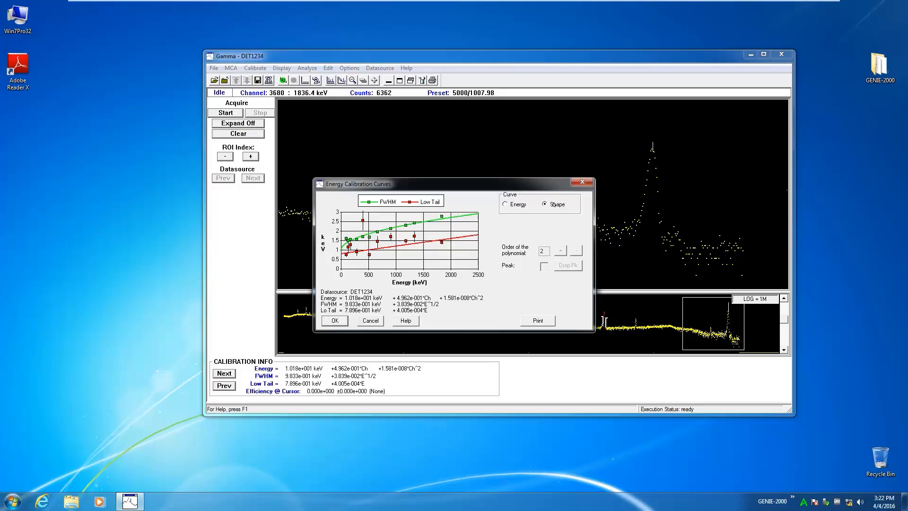
pyautogui.click(345, 323)
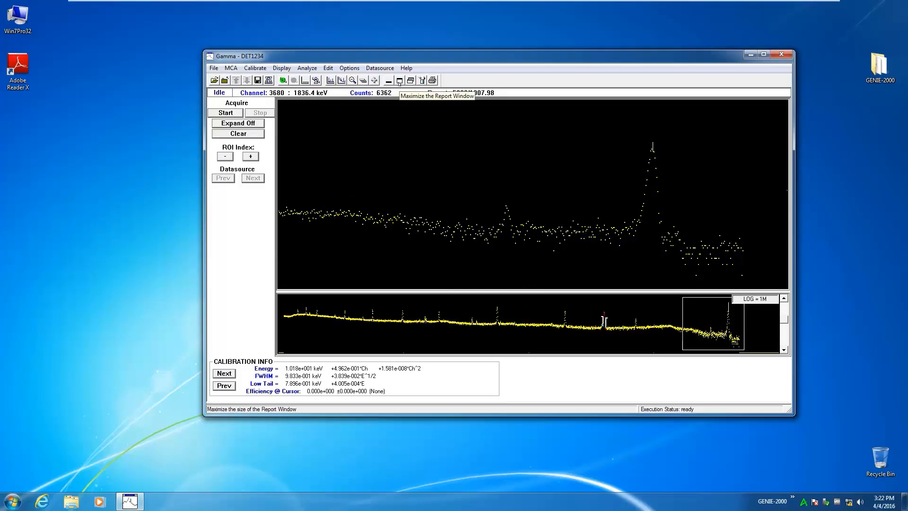
# Step: Maximize the report window, output the EnergyCal section of the ANALYSIS.TPL standard report to the screen, and read through it
pyautogui.click(400, 80)
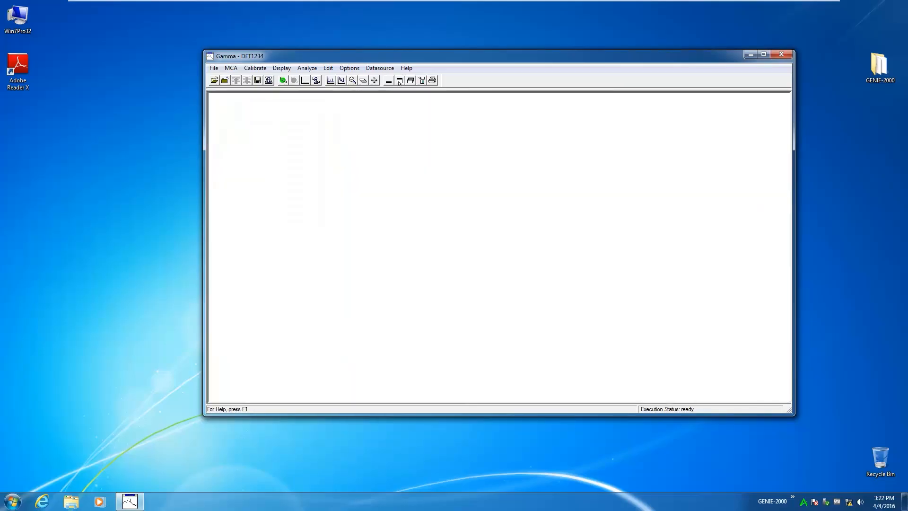
pyautogui.click(308, 69)
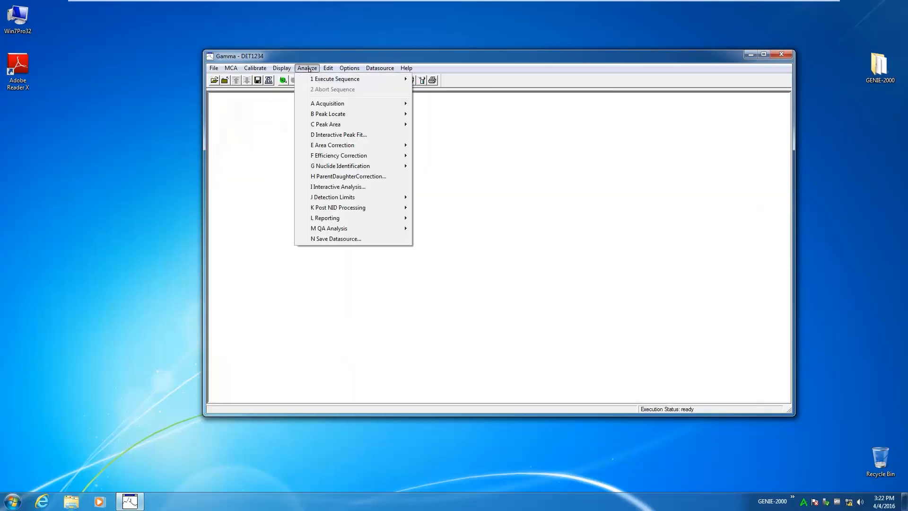
pyautogui.moveTo(339, 218)
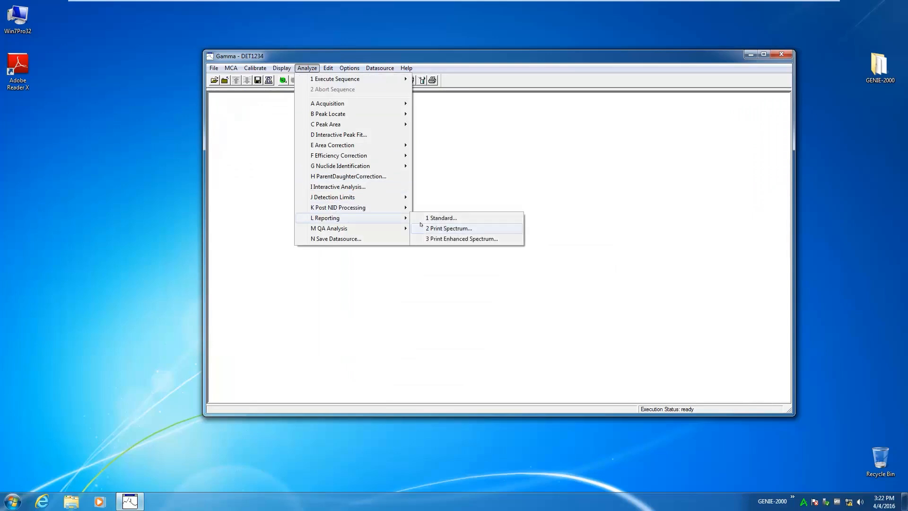
pyautogui.click(436, 218)
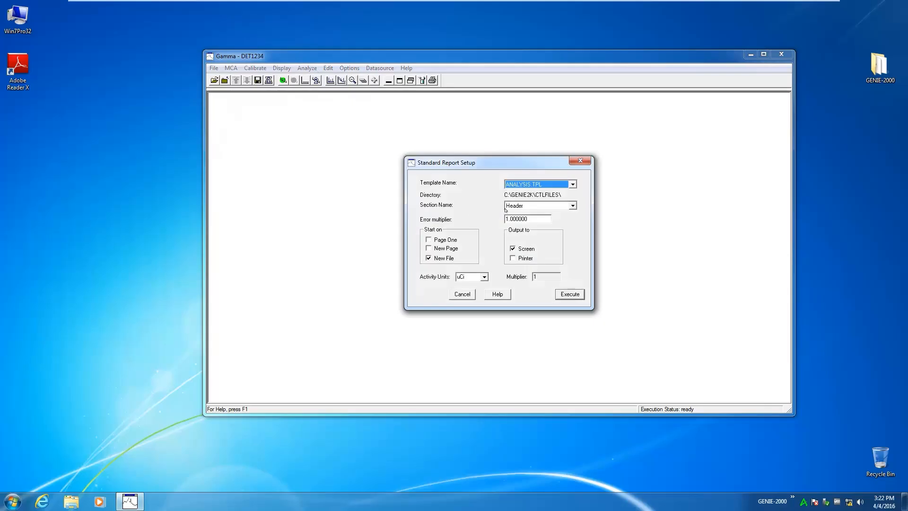
pyautogui.click(572, 205)
pyautogui.click(563, 219)
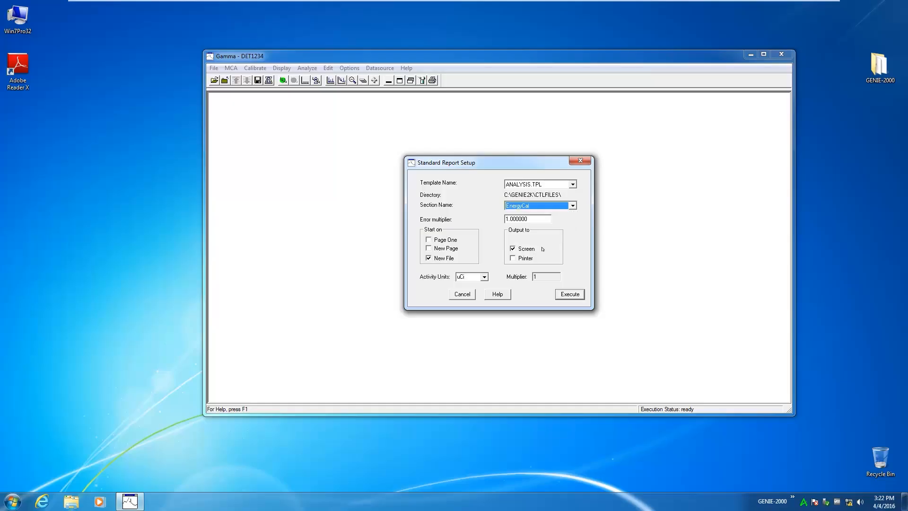
pyautogui.click(574, 295)
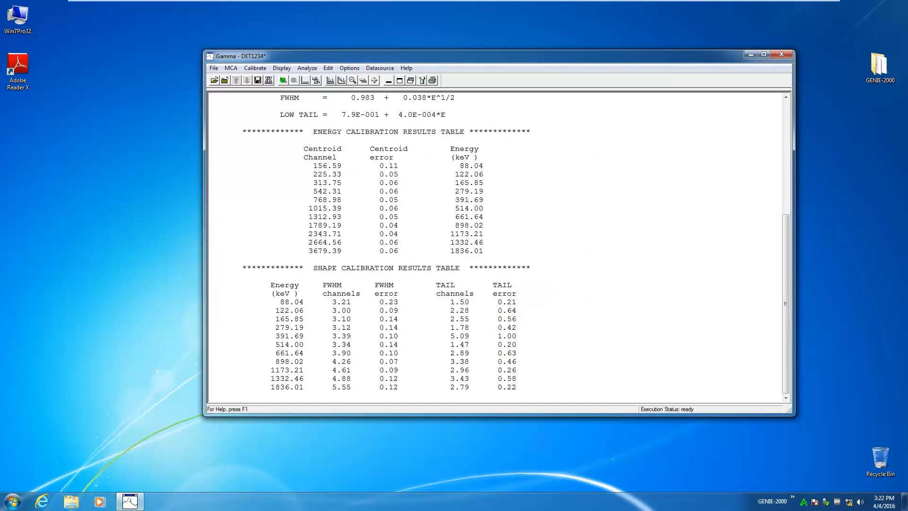
pyautogui.moveTo(786, 259); pyautogui.dragTo(770, 126)
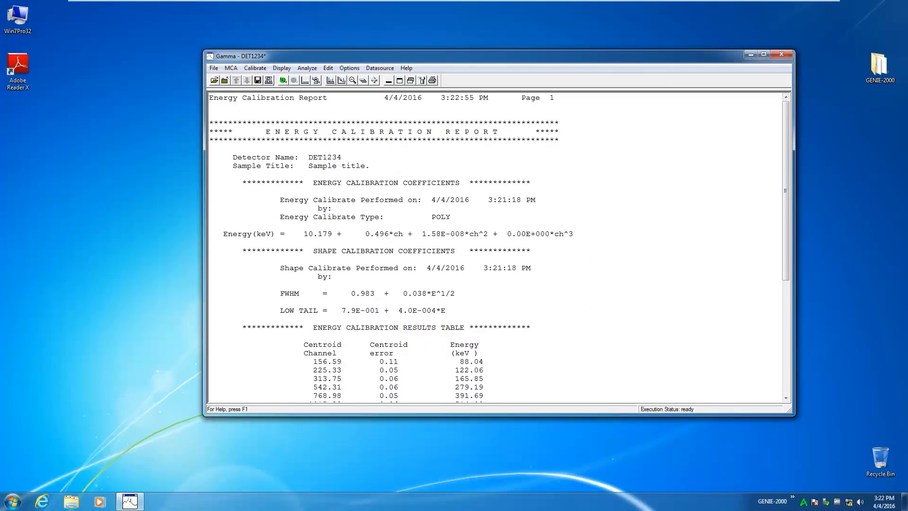
pyautogui.click(785, 399)
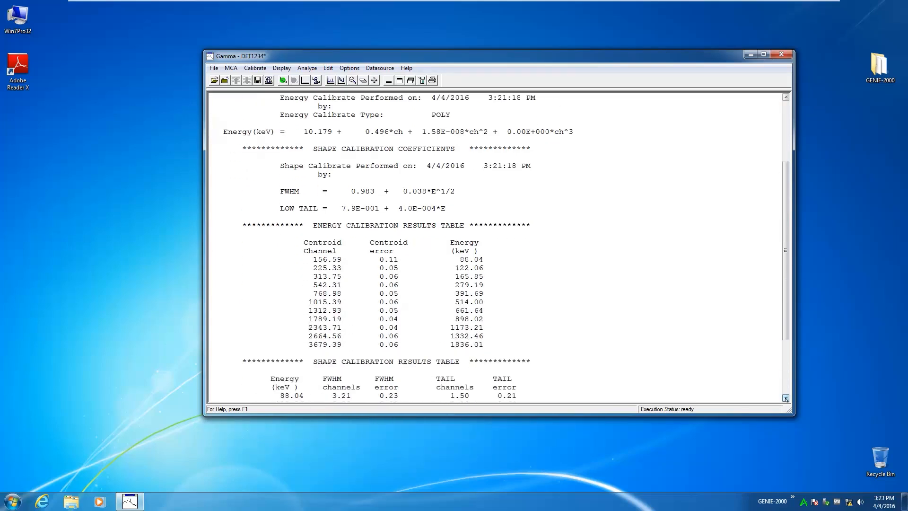
pyautogui.click(785, 399)
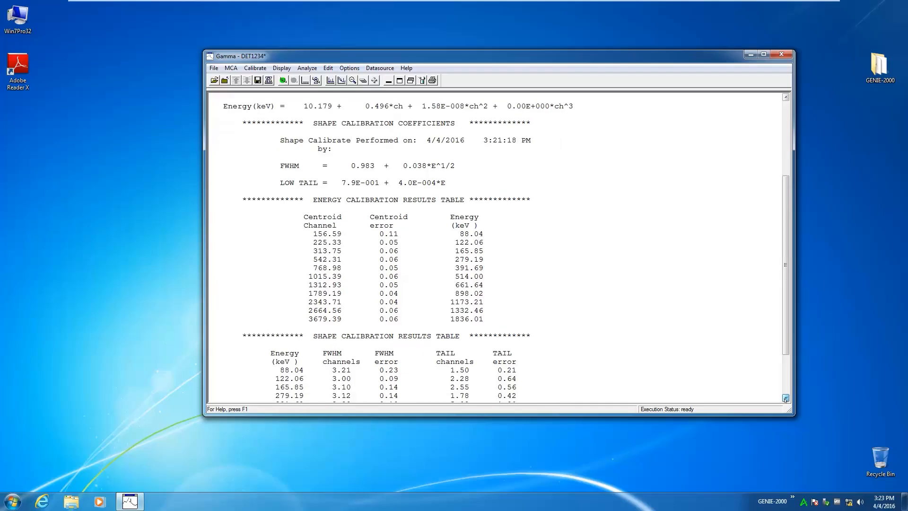